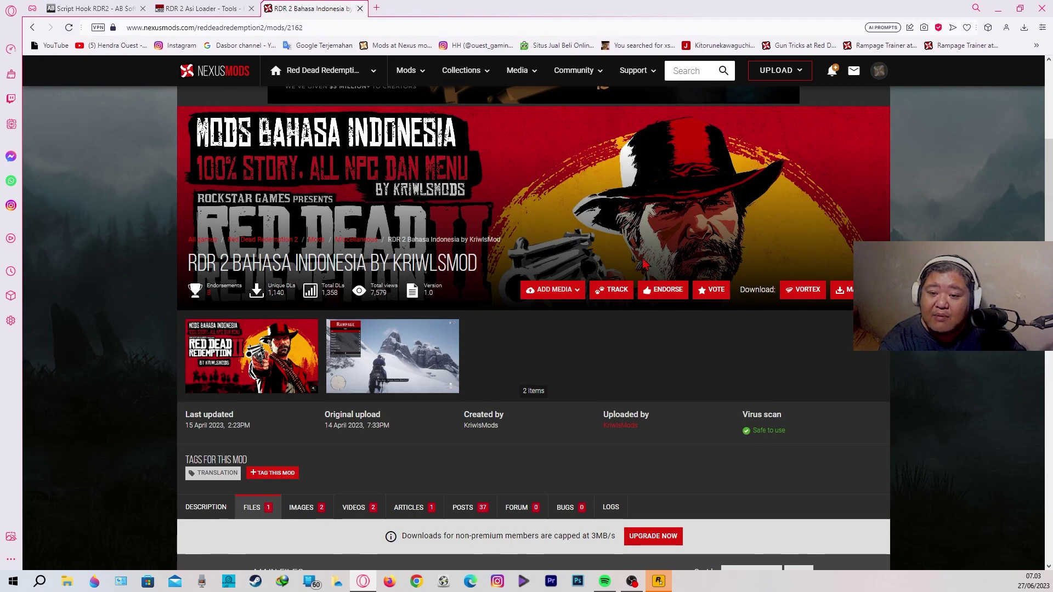
Step: Start the manual download of the main file RDR2 Mods Bahasa Indonesia by KriwlsMods v1 from its mod page
scroll(372, 153, down, 3)
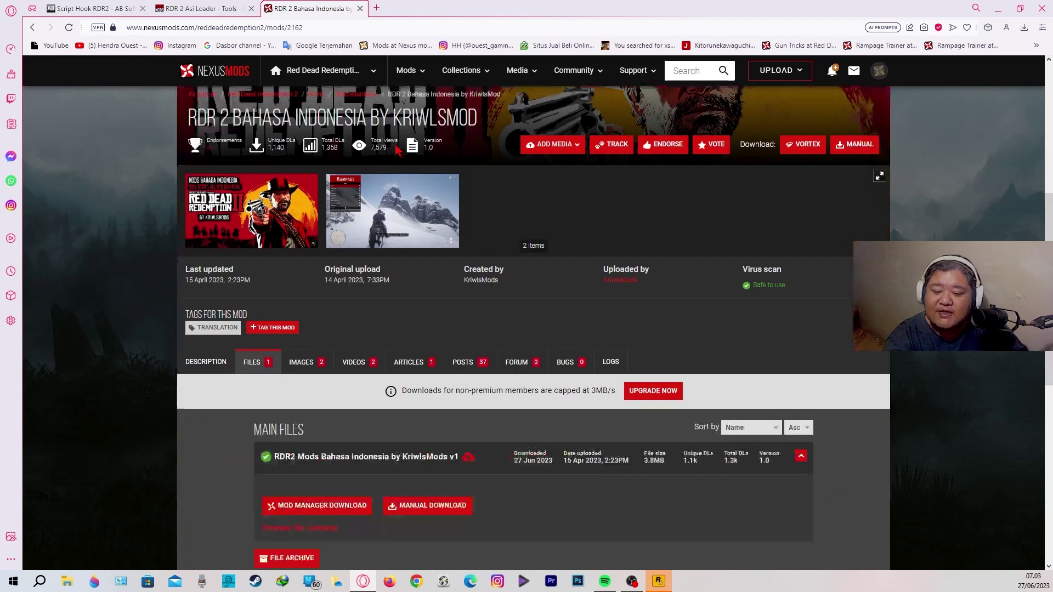
click(251, 311)
click(419, 441)
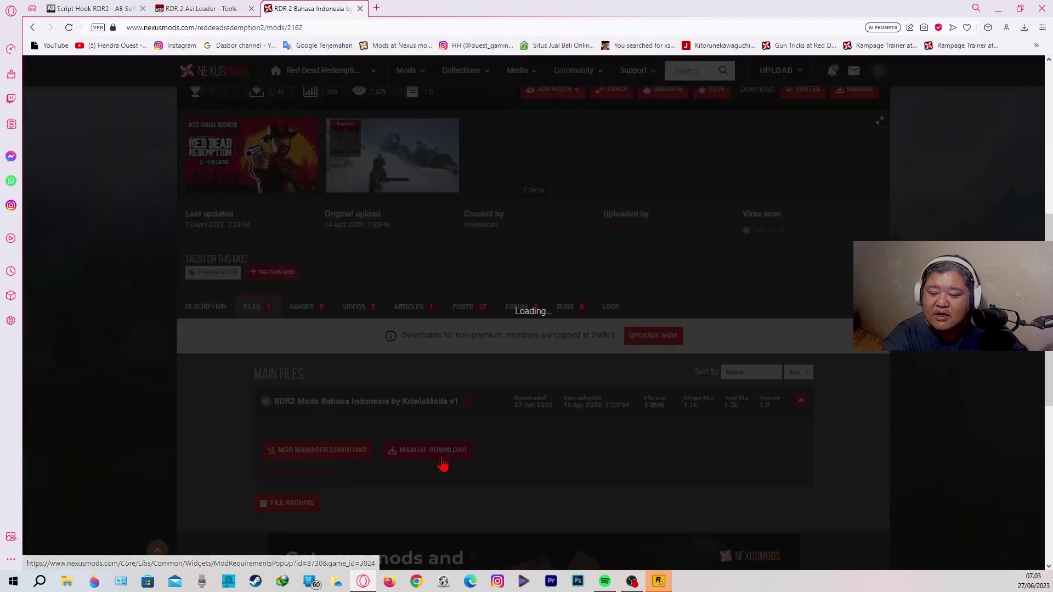
click(418, 369)
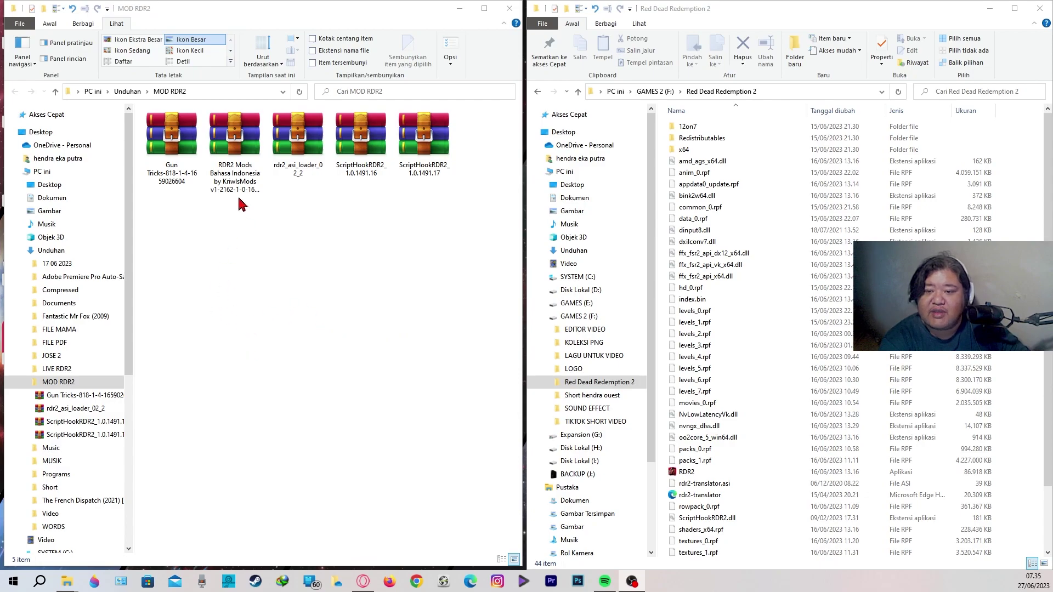
click(239, 150)
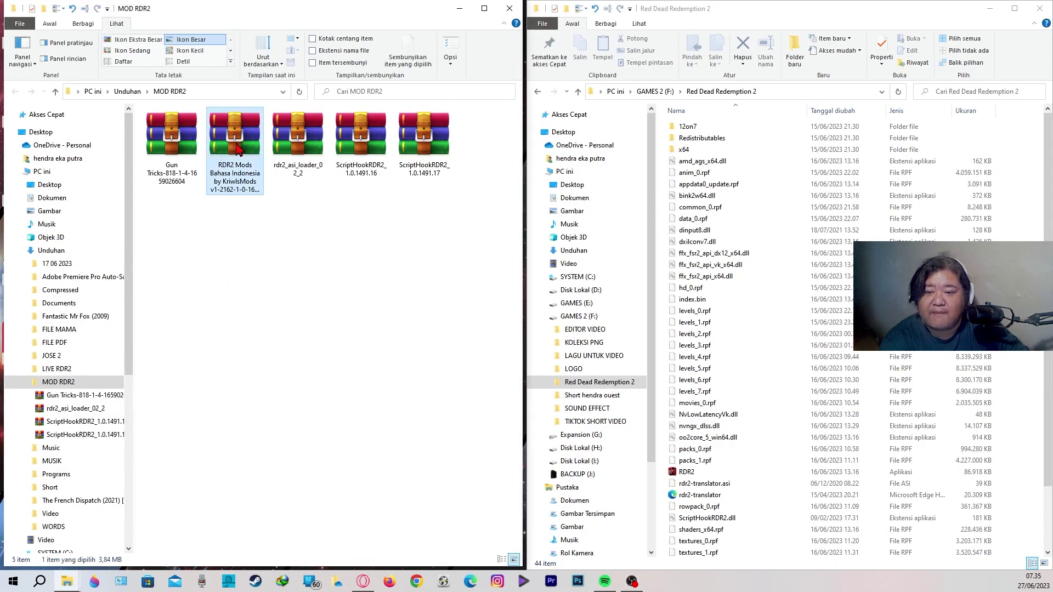
drag(266, 183, 285, 160)
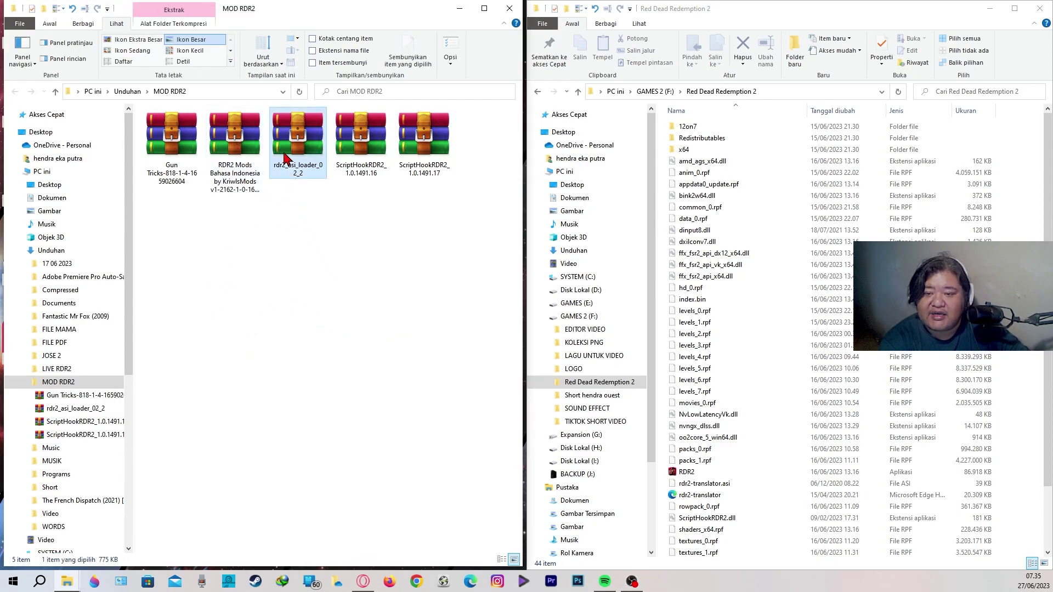
click(364, 288)
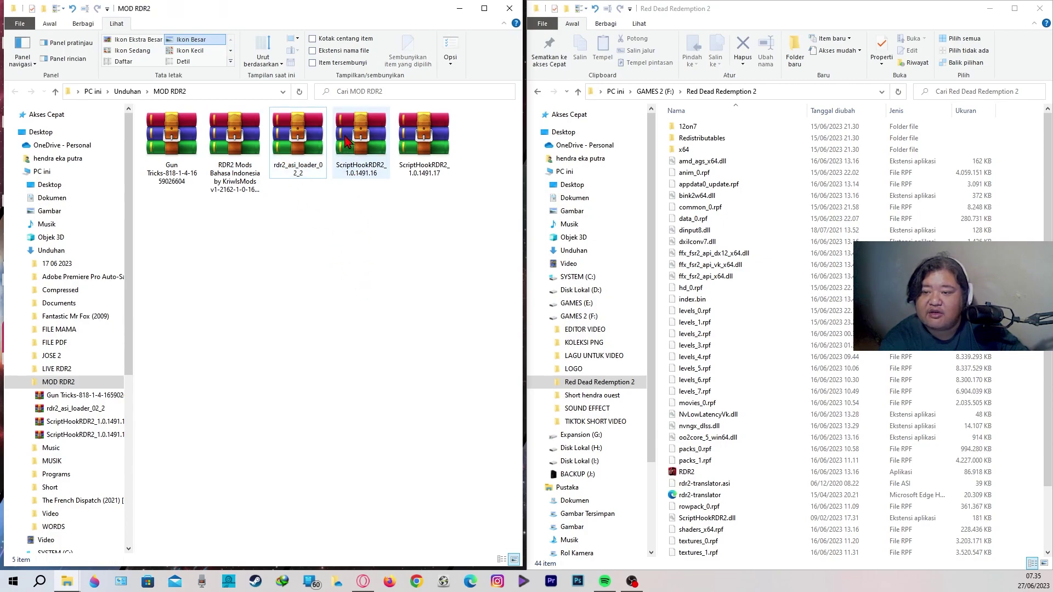
click(431, 142)
click(384, 279)
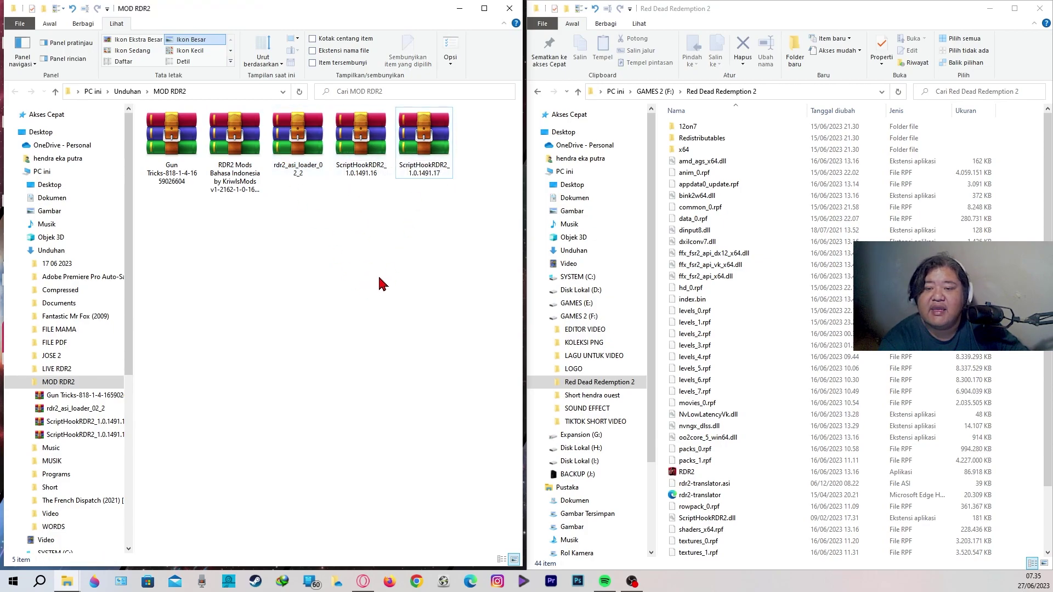
Step: Extract the RDR2 Mods Bahasa Indonesia, rdr2_asi_loader_02_2 and ScriptHookRDR2_1.0.1491.16 archives, each into its own folder
right_click(229, 154)
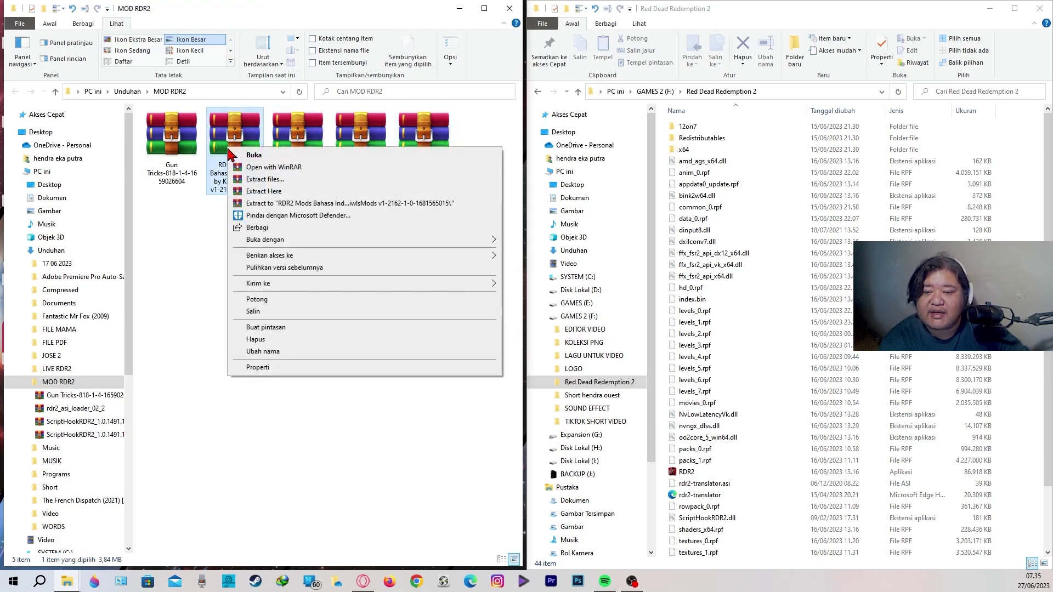
click(287, 205)
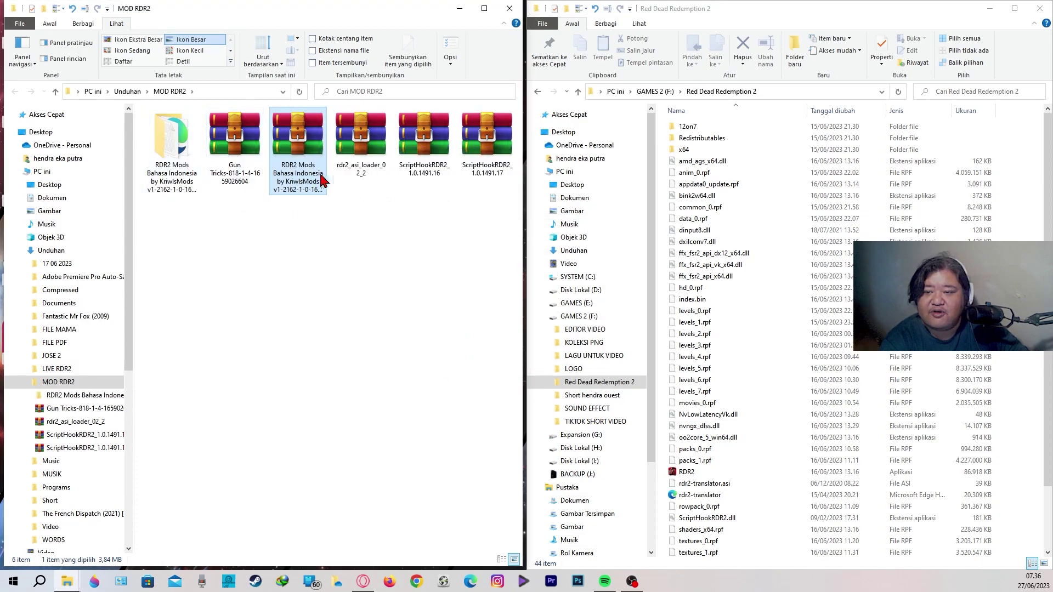
click(354, 143)
right_click(354, 142)
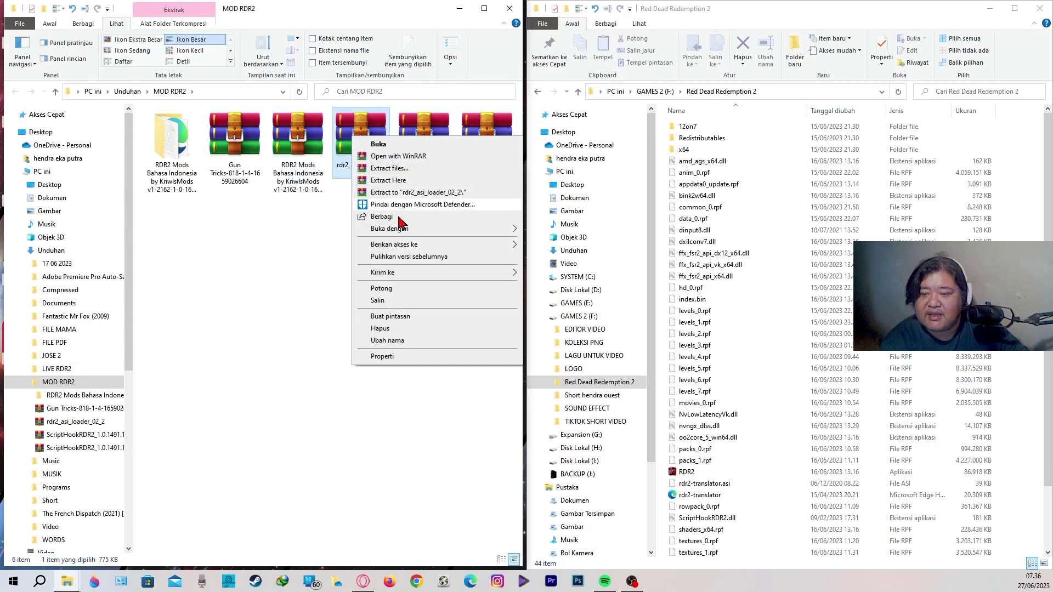
click(428, 193)
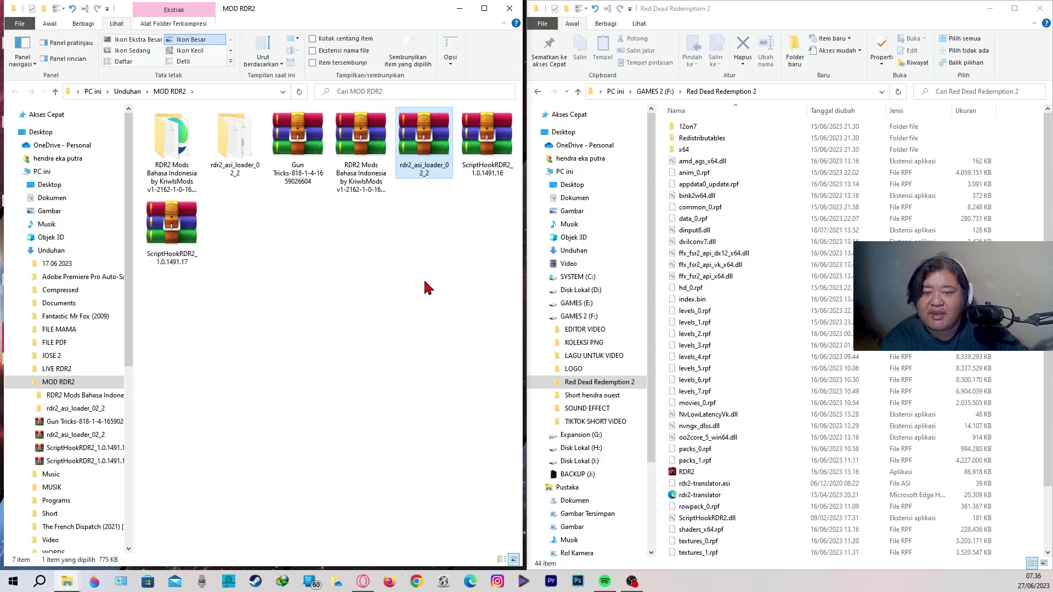
right_click(478, 145)
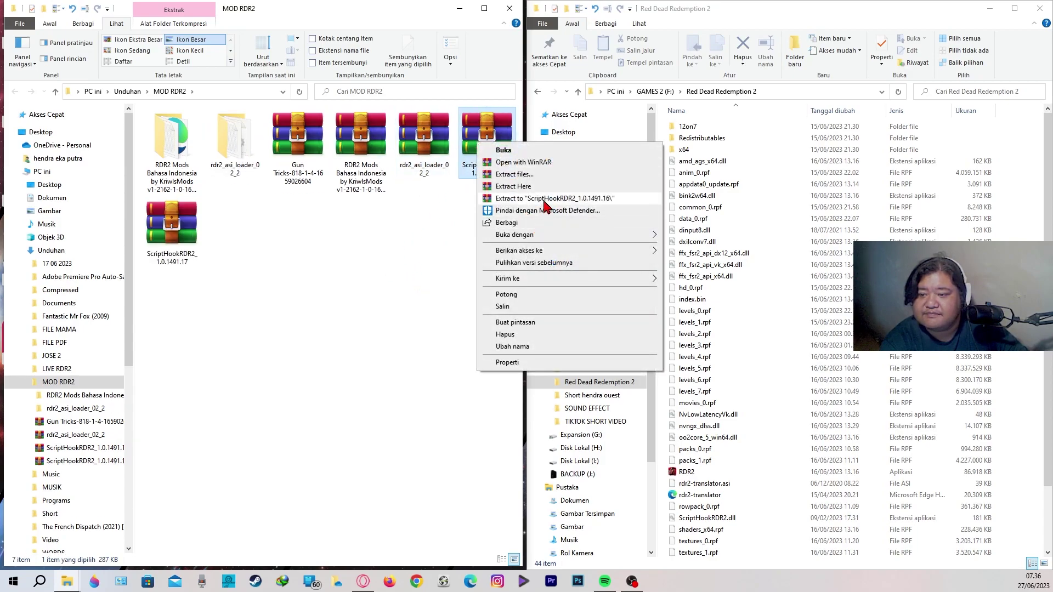
click(546, 198)
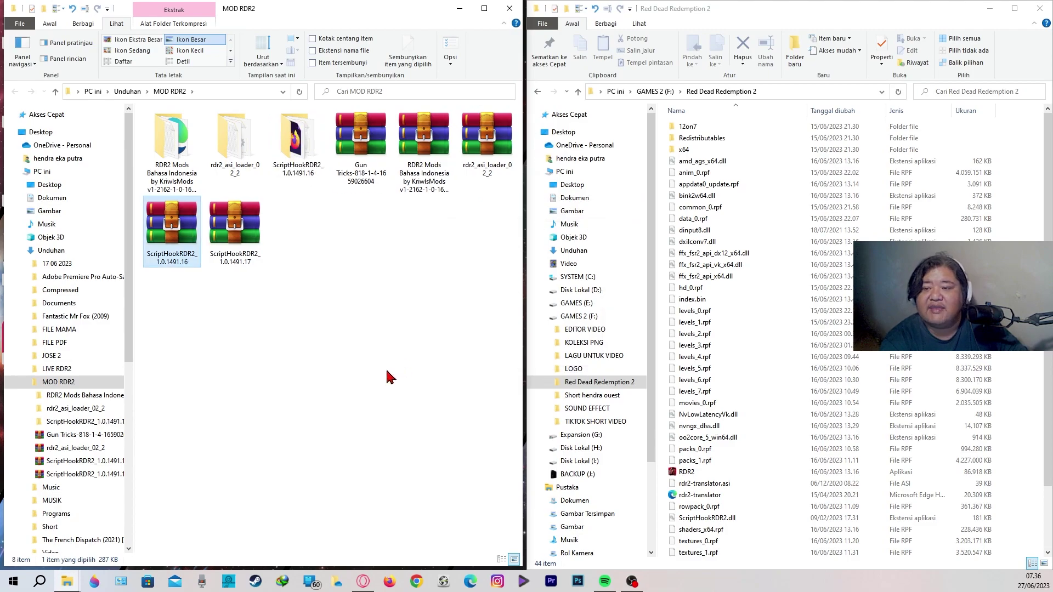
Step: Create a new folder inside MOD RDR2 and move all five RAR archives into it
click(336, 362)
key(ctrl+shift+n)
click(342, 359)
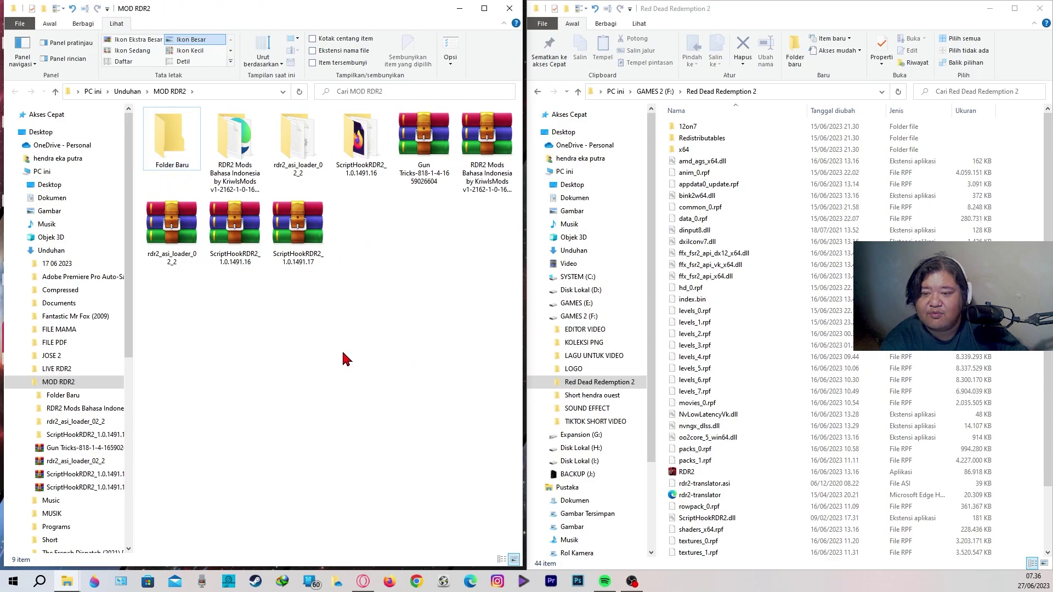
drag(386, 309, 143, 196)
drag(176, 240, 174, 172)
drag(477, 234, 396, 108)
drag(423, 143, 176, 143)
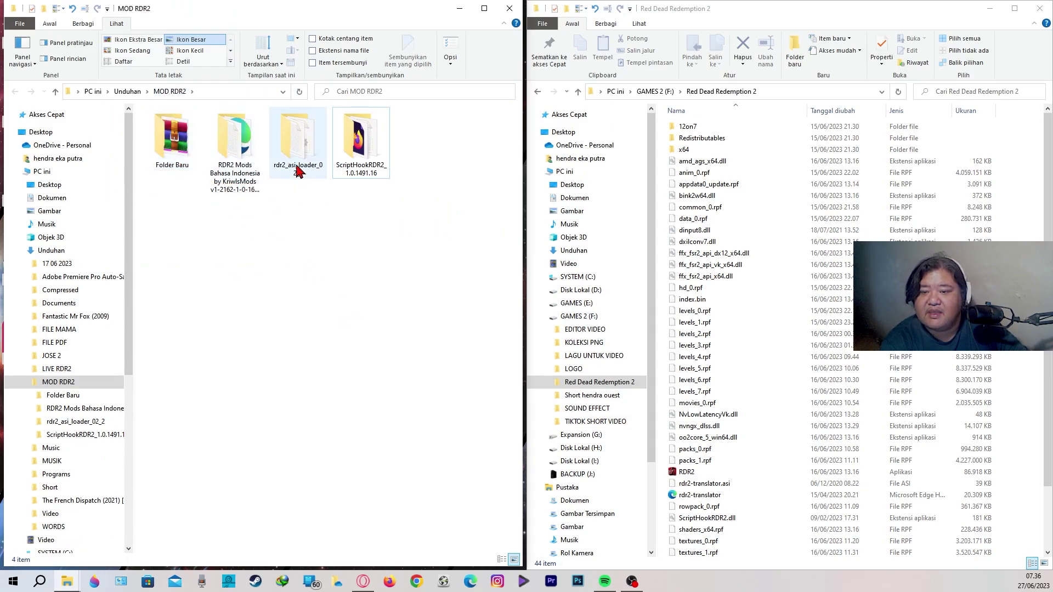
Step: Copy dinput8.dll and ScriptHookRDR2.dll from the bin folder of the extracted ScriptHookRDR2_1.0.1491.16
click(362, 180)
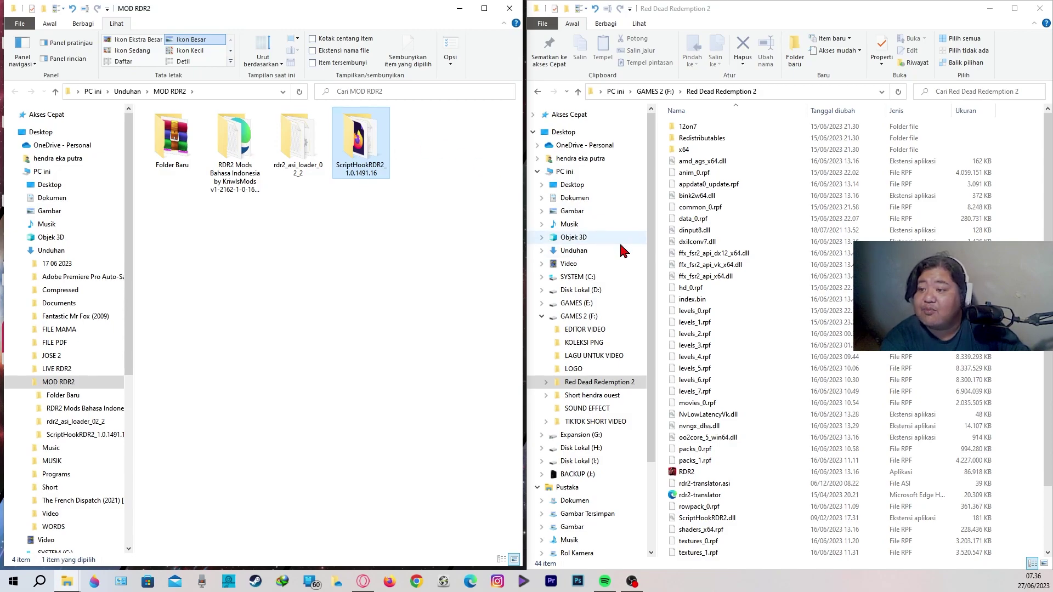
click(631, 383)
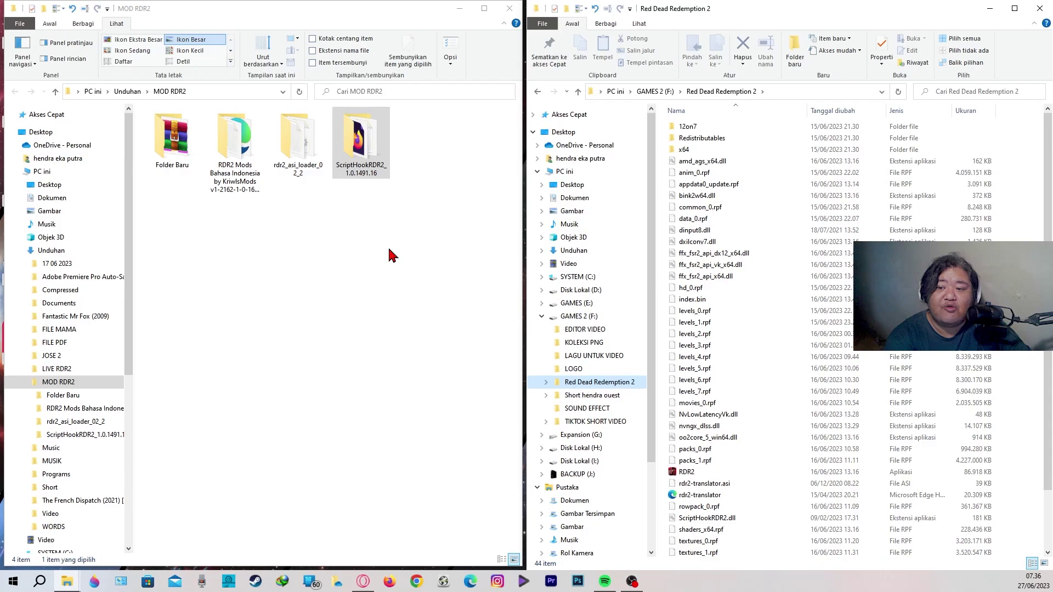
double_click(359, 159)
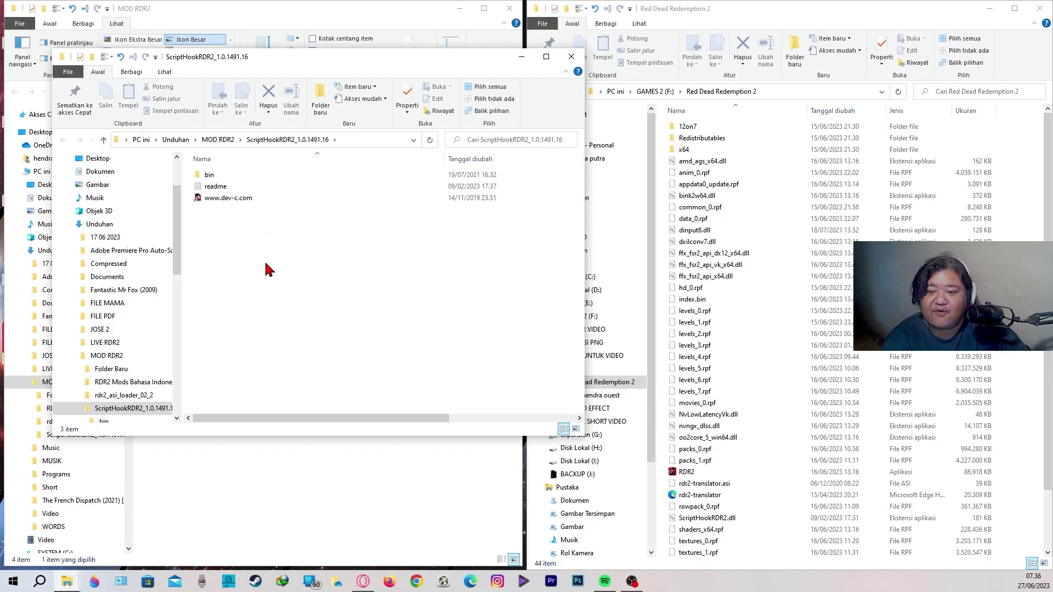
double_click(209, 175)
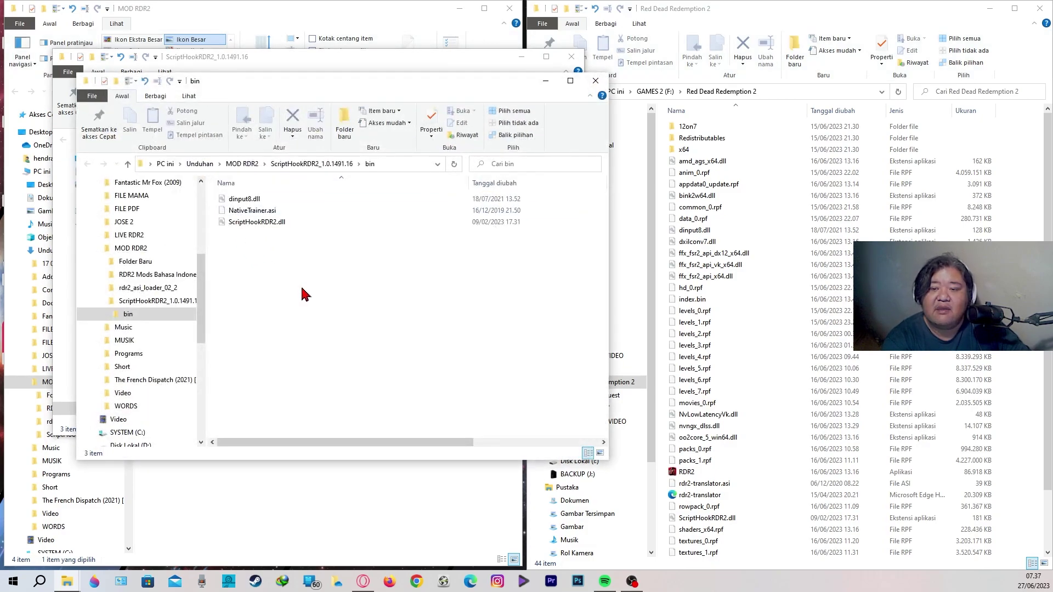
click(277, 229)
ctrl+click(247, 199)
right_click(250, 199)
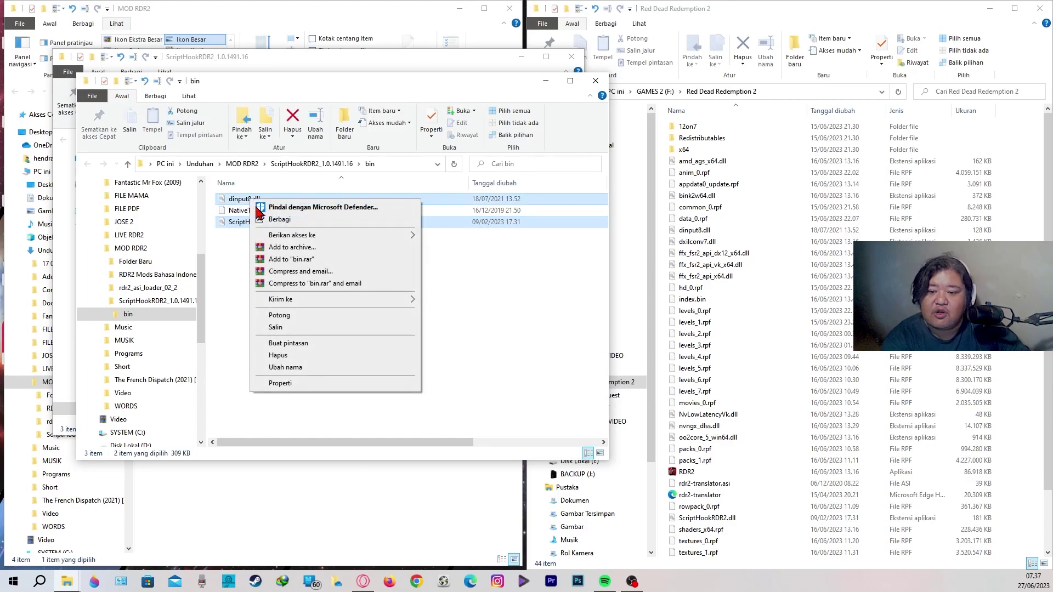
click(306, 330)
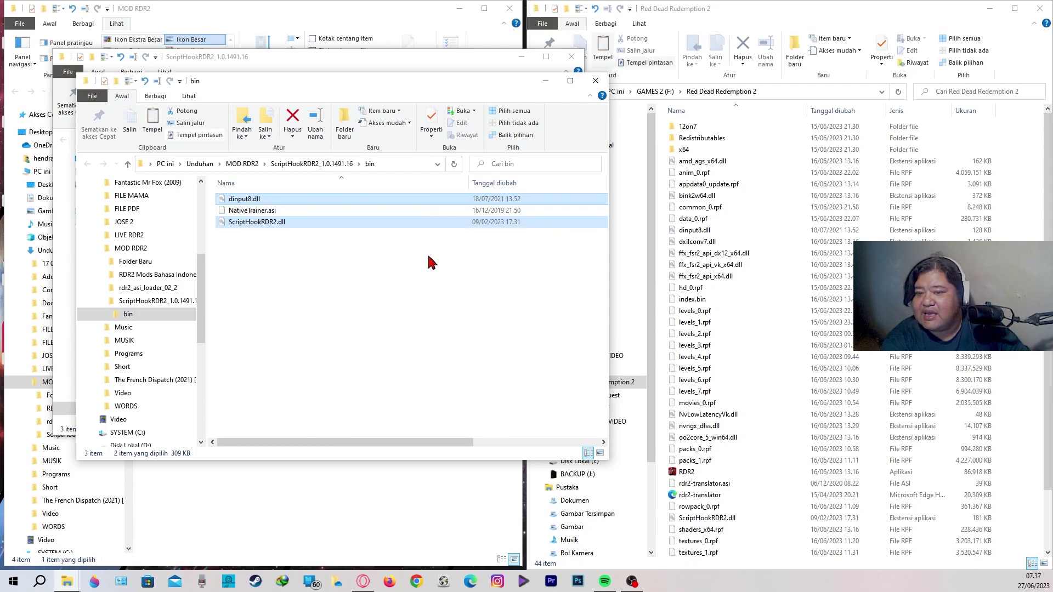
Step: Paste the two copied DLLs into the Red Dead Redemption 2 game folder, replacing the existing files and granting administrator permission
click(594, 80)
click(571, 56)
right_click(582, 384)
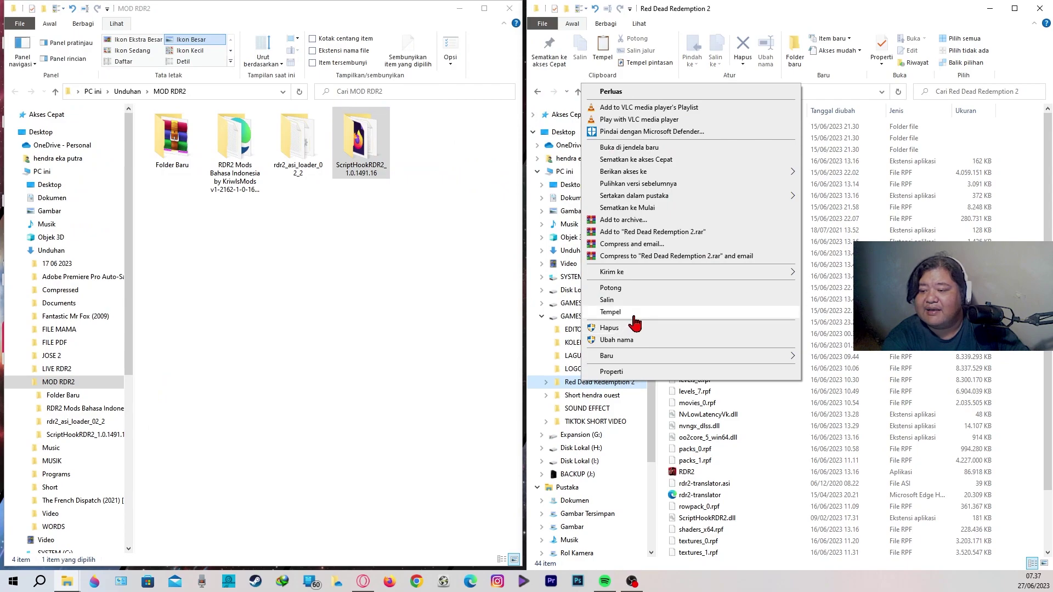
click(630, 313)
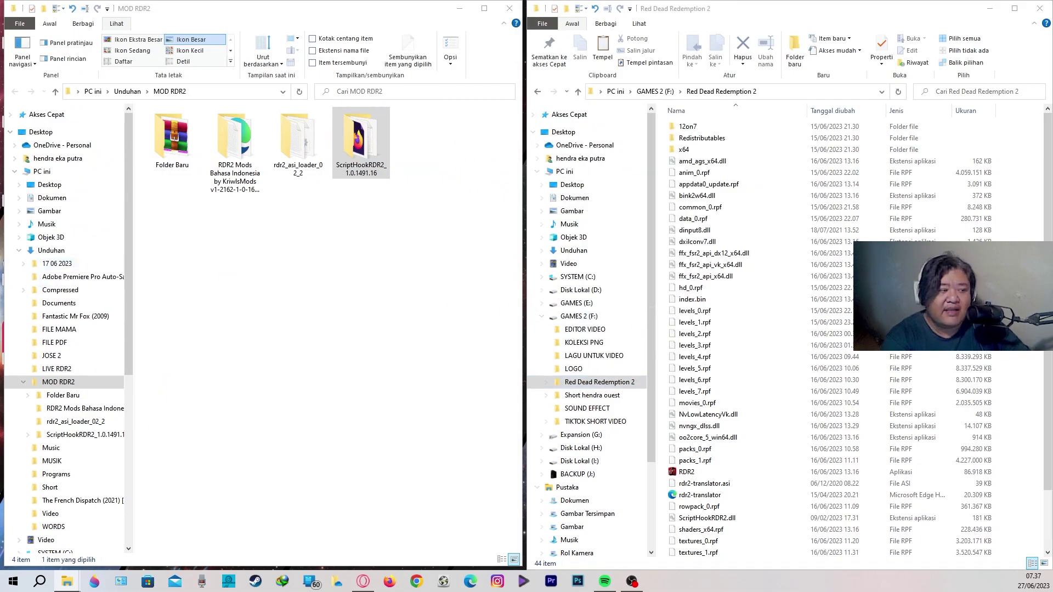
drag(207, 364, 286, 256)
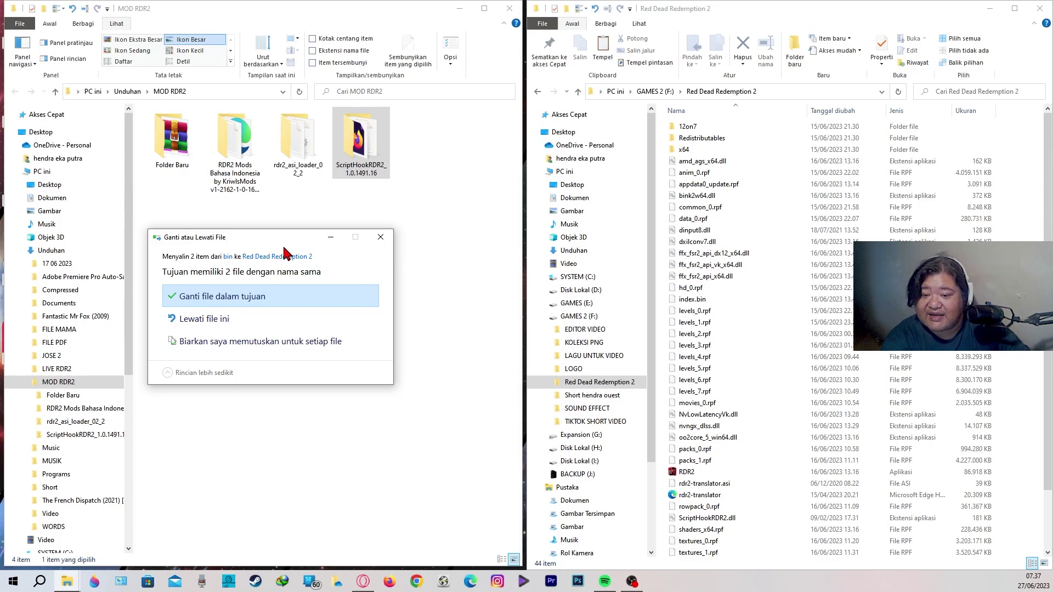
click(232, 299)
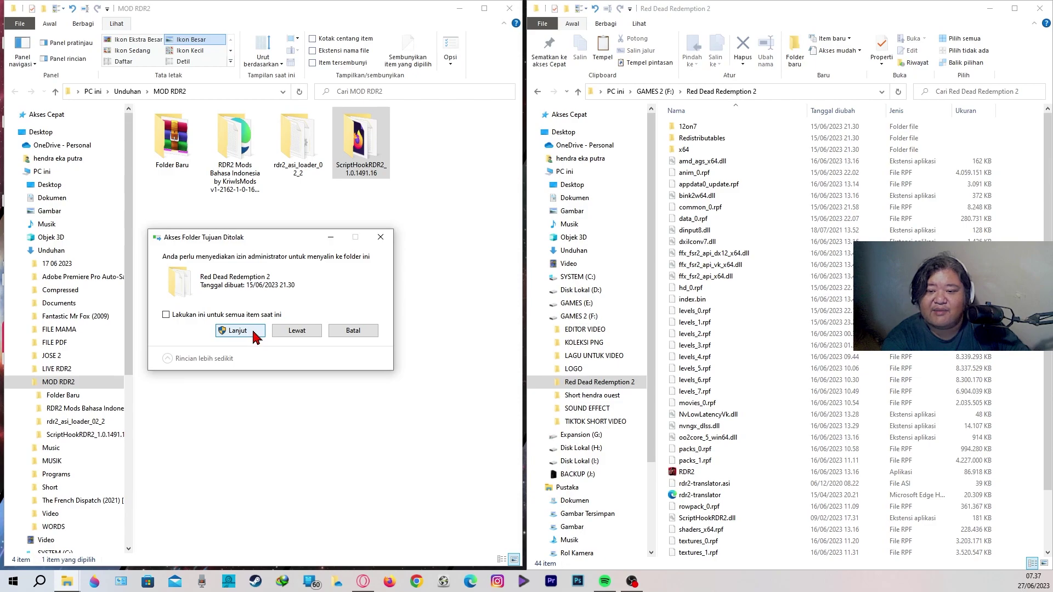
click(254, 333)
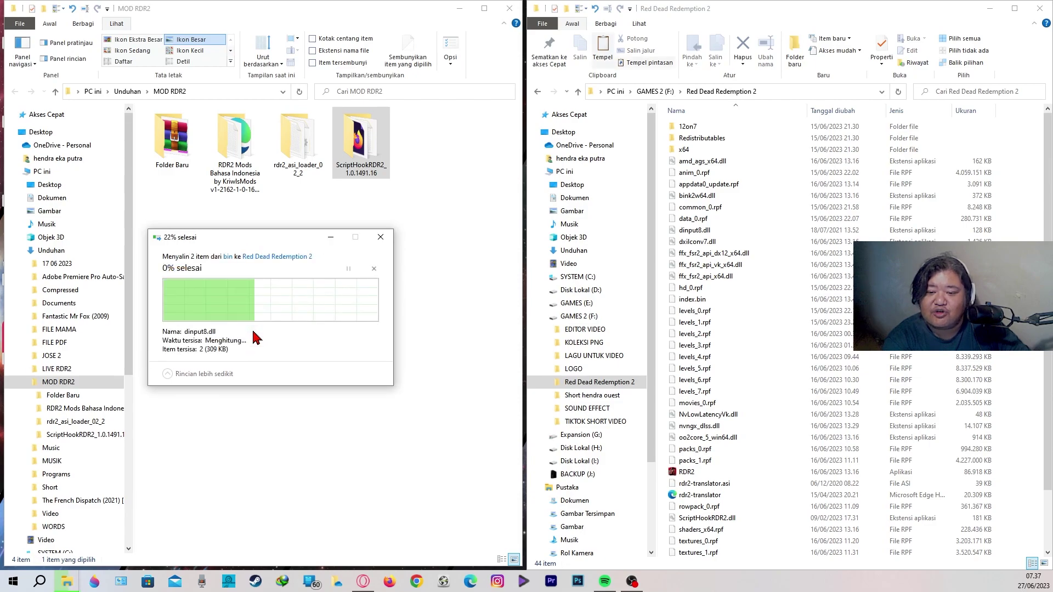
click(254, 332)
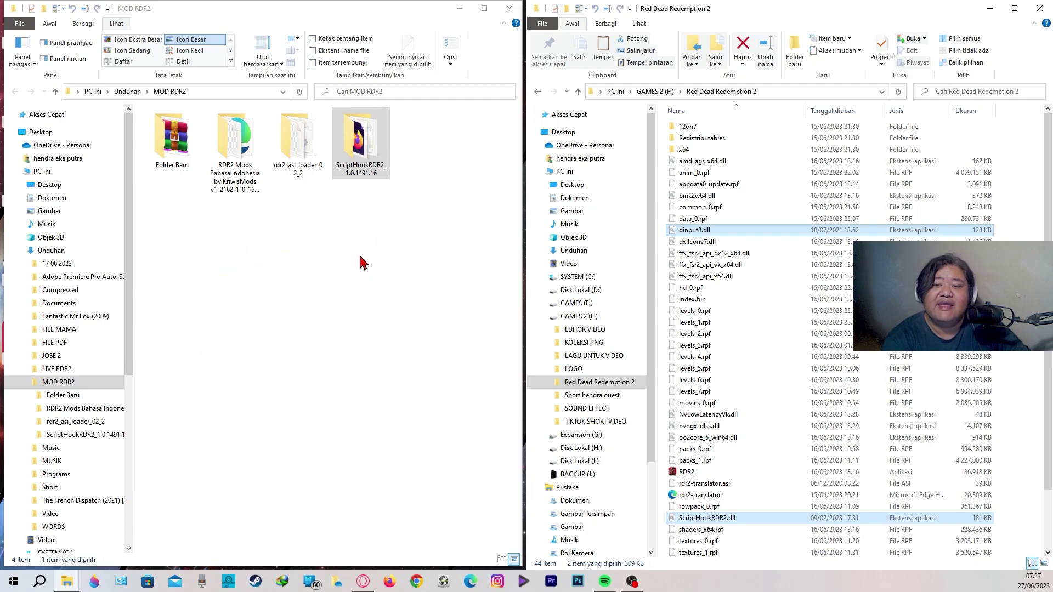
Step: Copy version.dll from the extracted rdr2_asi_loader_02_2 folder
click(292, 153)
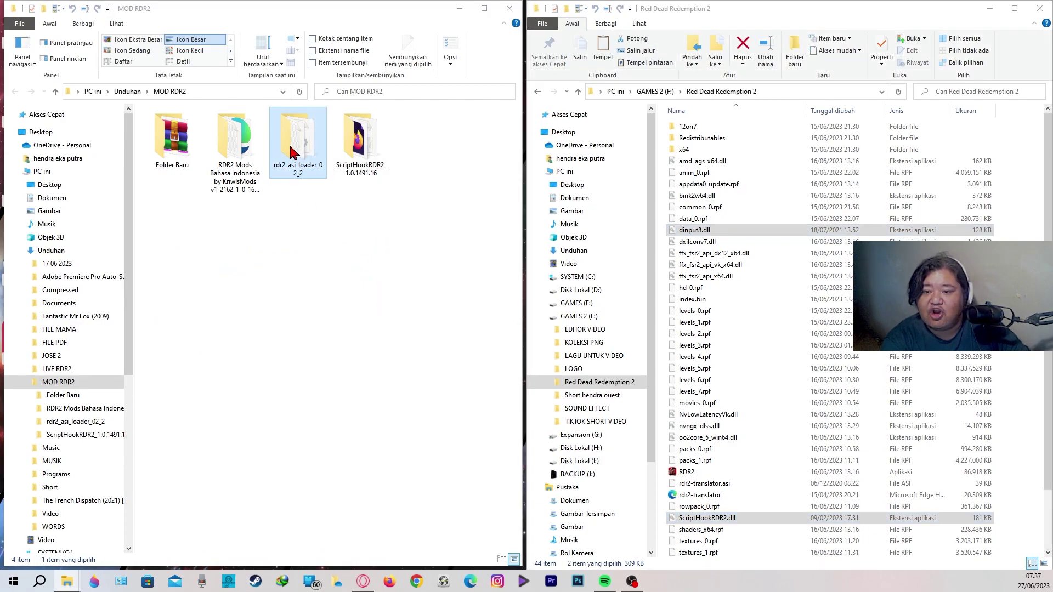
double_click(292, 153)
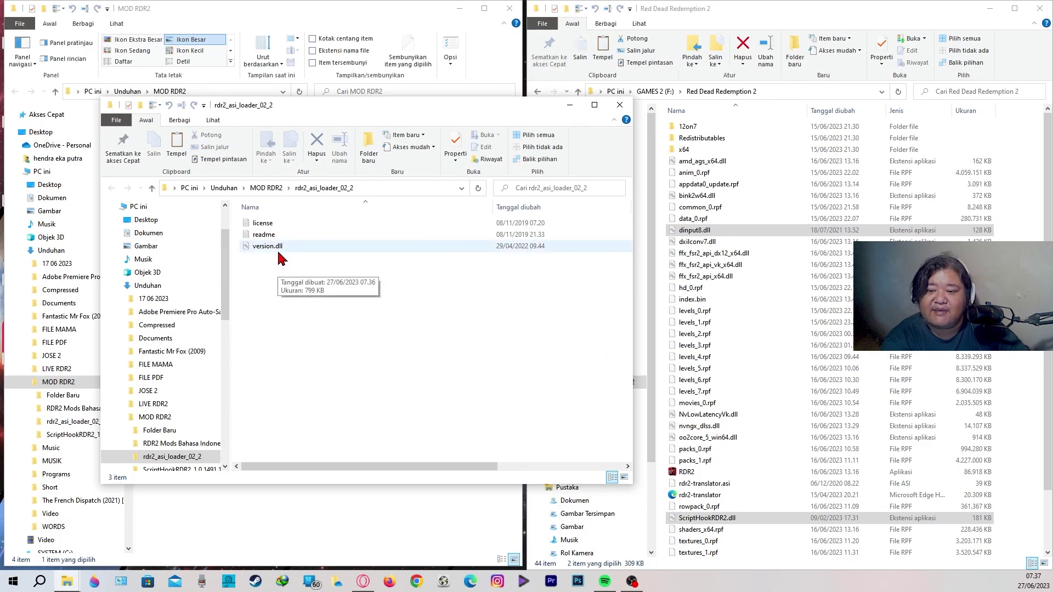
right_click(267, 248)
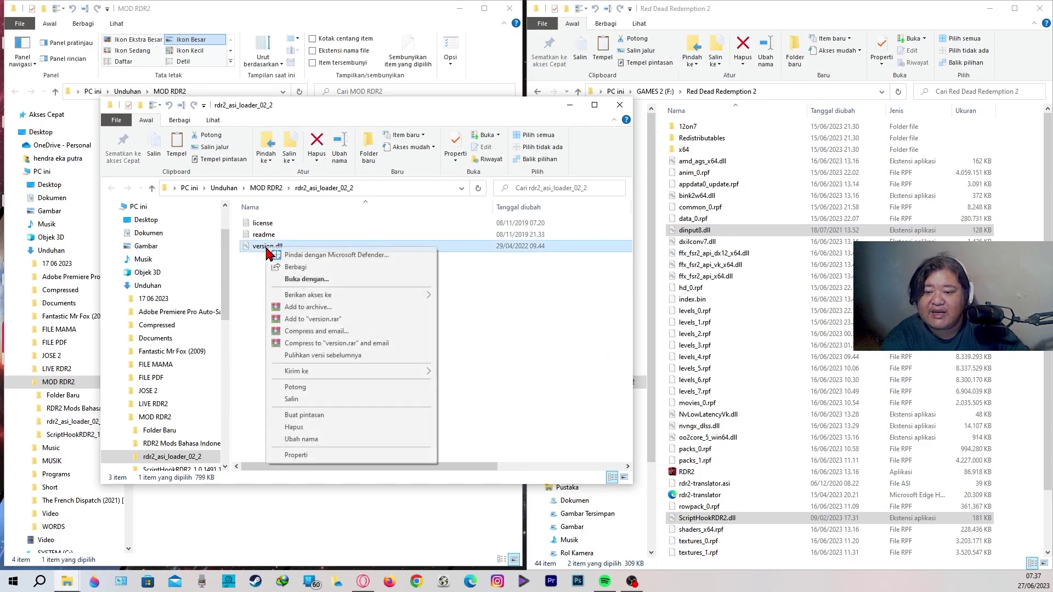
click(316, 401)
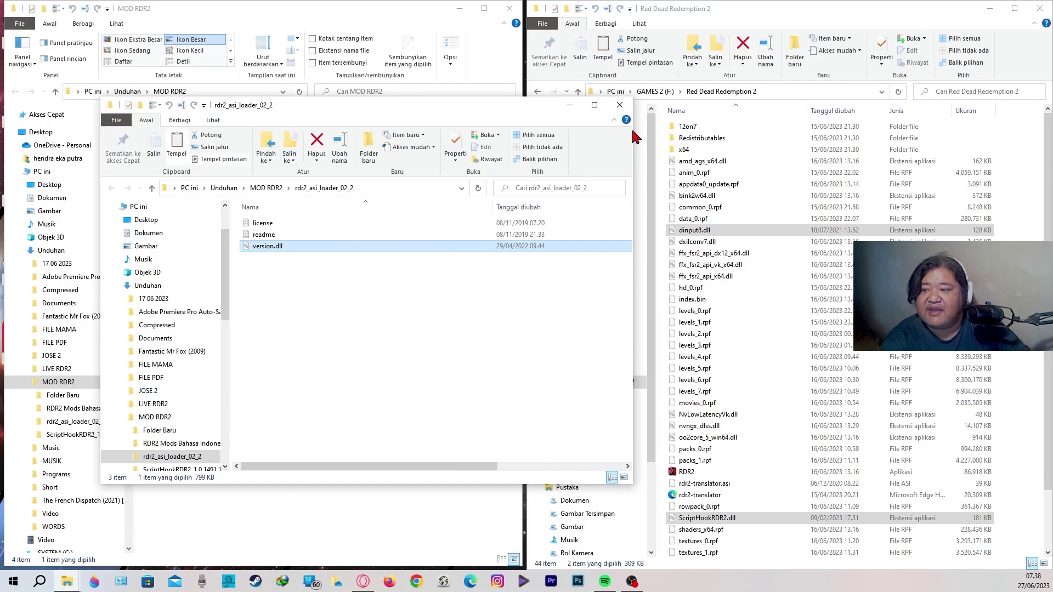
Step: Paste version.dll into the Red Dead Redemption 2 game folder, replacing the existing file and granting administrator permission
click(616, 106)
click(584, 384)
right_click(586, 388)
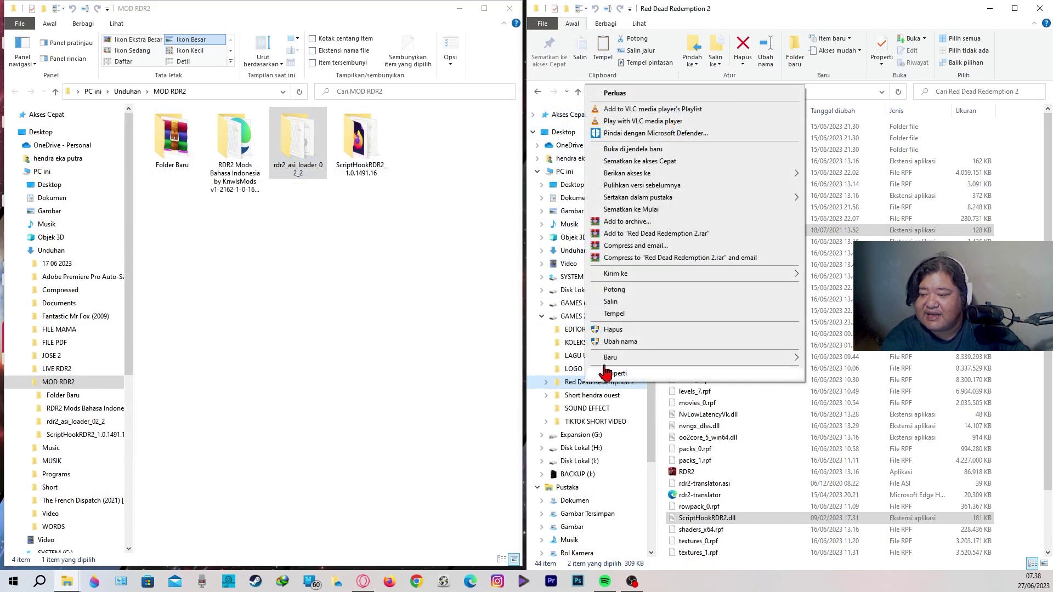
click(614, 315)
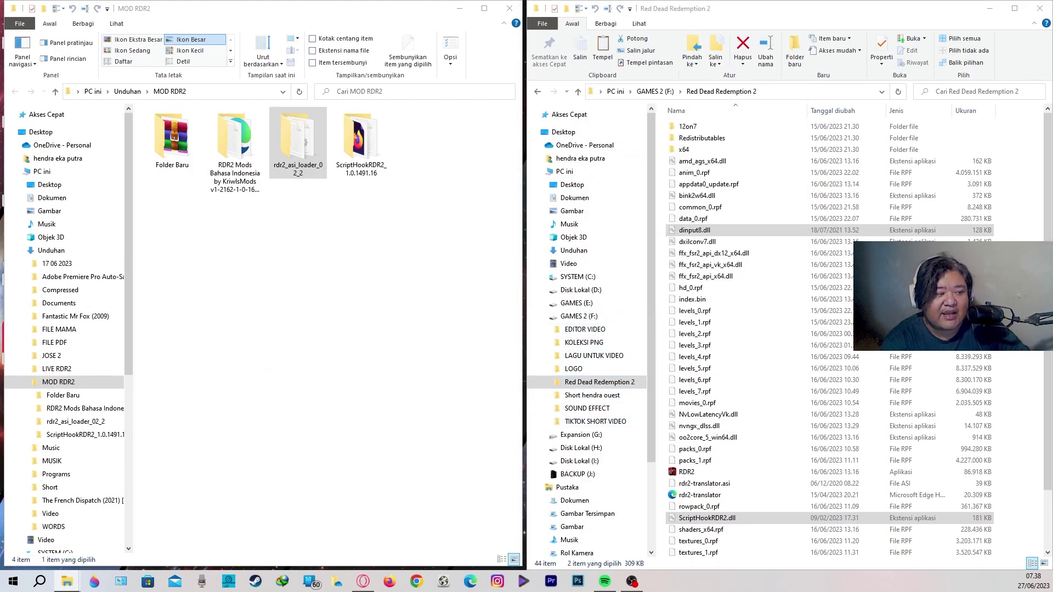
click(269, 299)
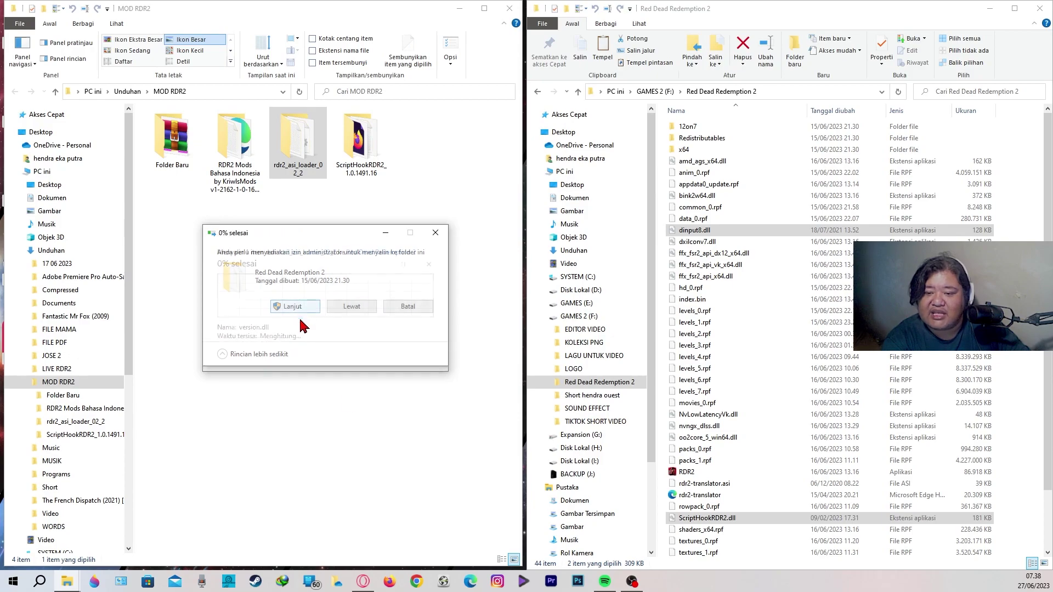
click(294, 309)
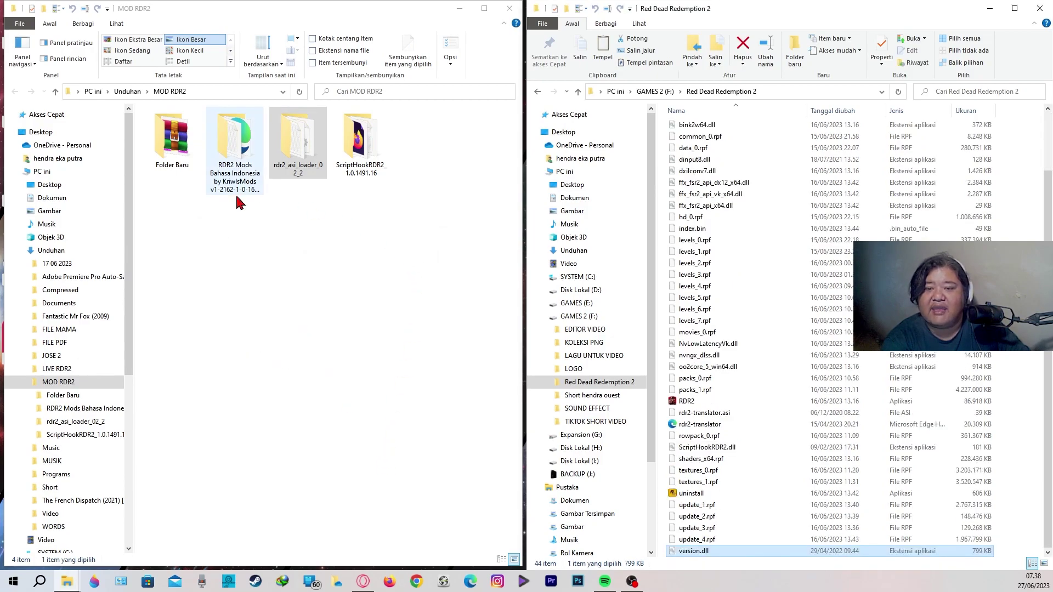
Step: Copy rdr2-translator.asi and the rdr2-translator HTML file from the extracted RDR2 Mods Bahasa Indonesia folder, then close that folder's window
double_click(244, 153)
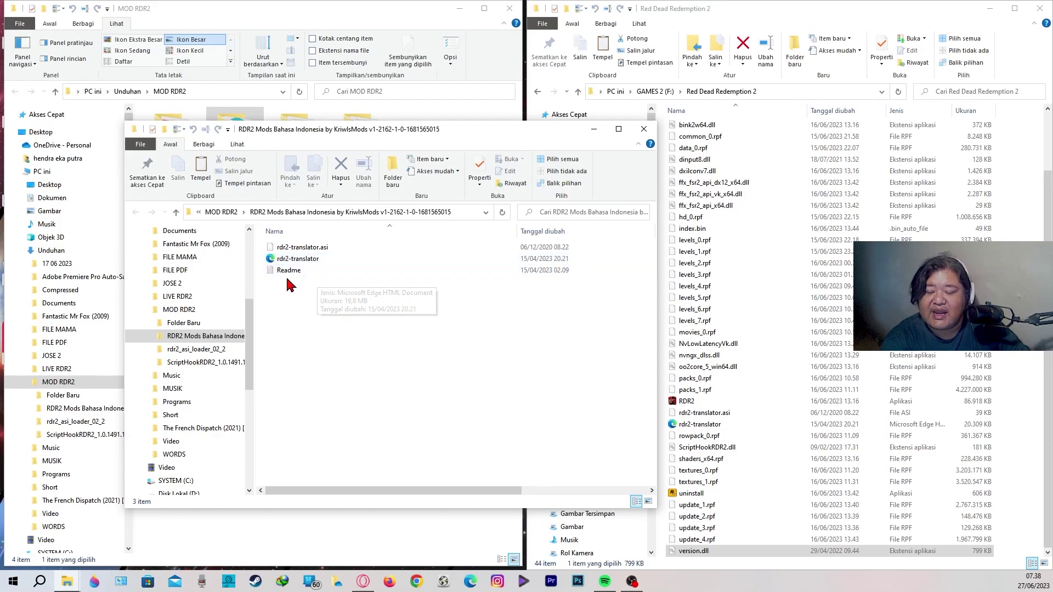
click(311, 260)
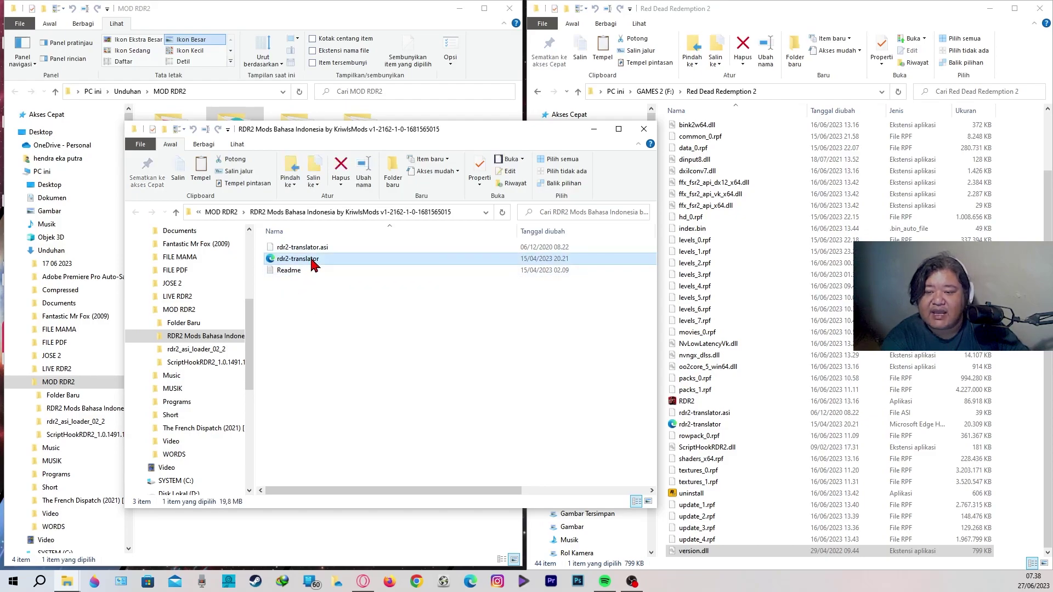
ctrl+click(316, 248)
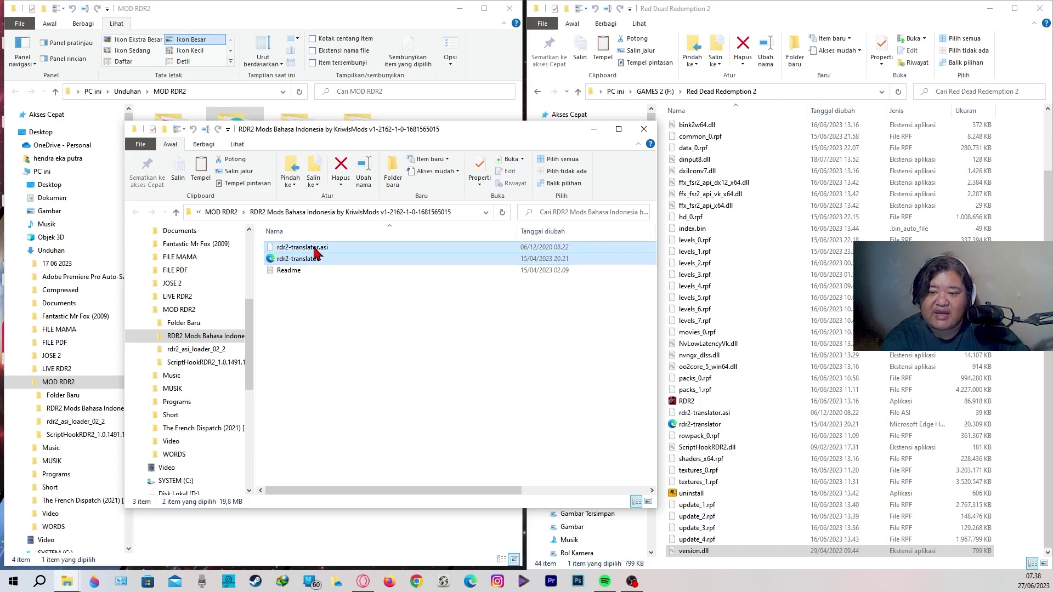
right_click(314, 247)
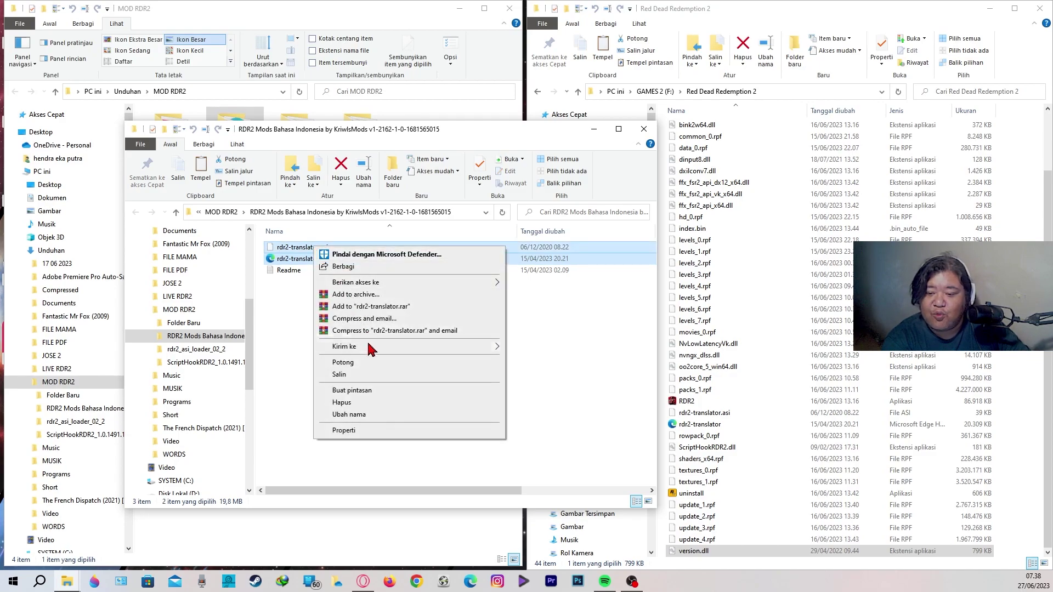
click(386, 375)
click(643, 131)
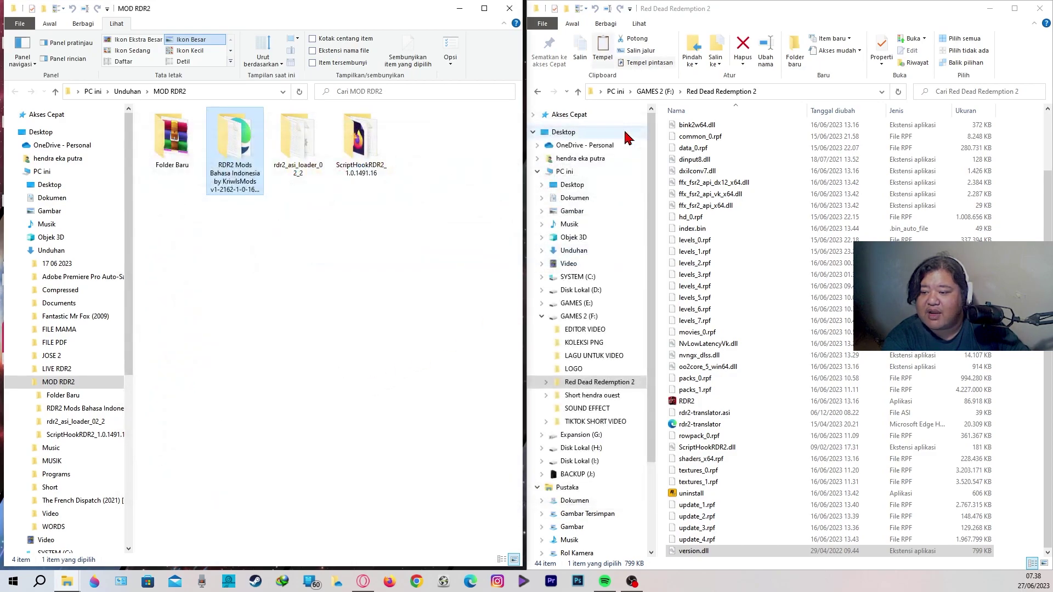
Step: Paste the two rdr2-translator files into the Red Dead Redemption 2 game folder, replacing the existing files and granting administrator permission
right_click(591, 382)
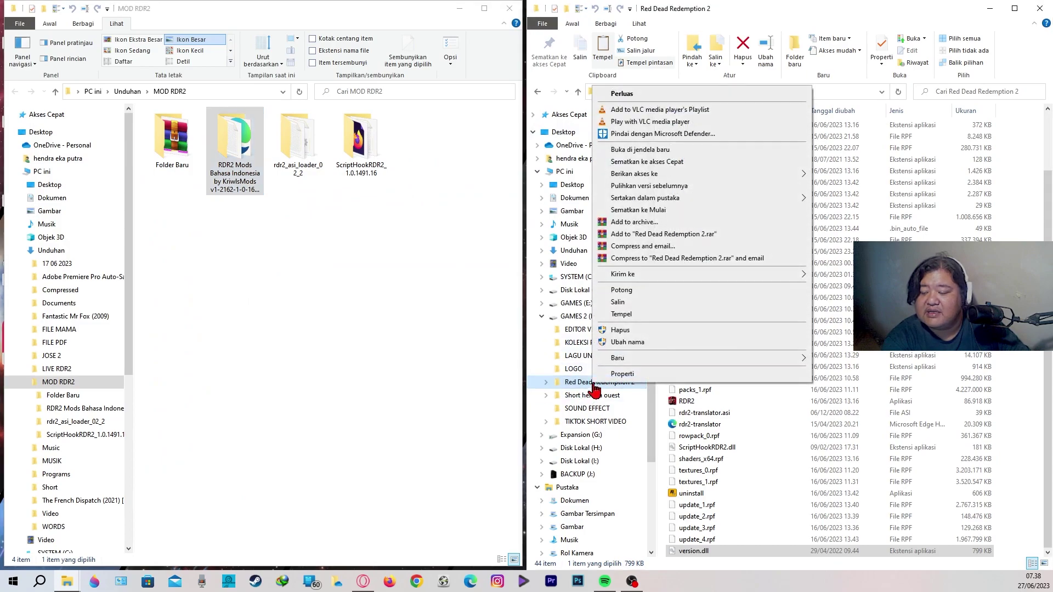
click(638, 318)
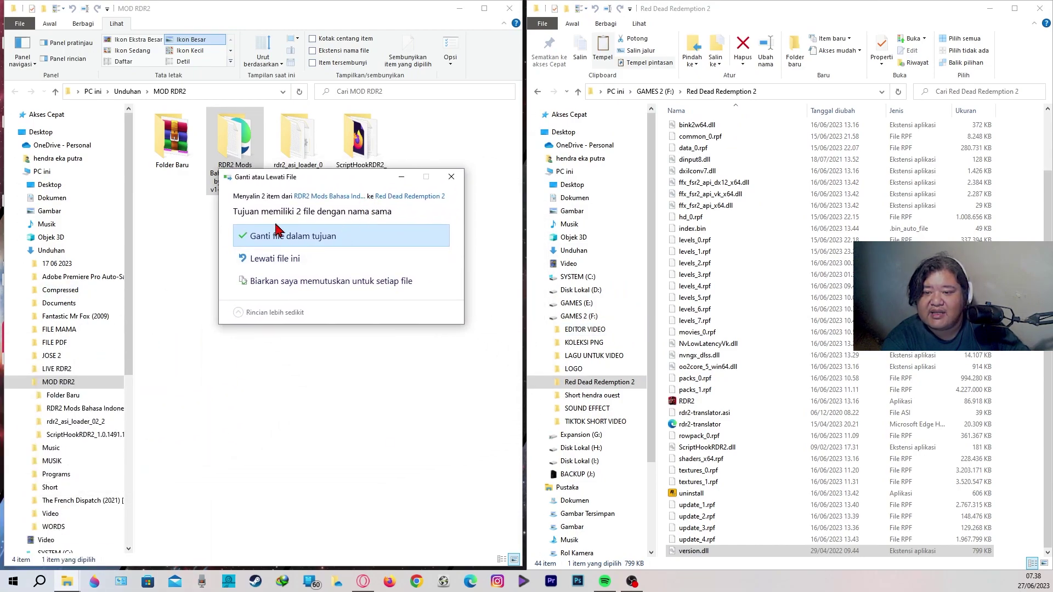
click(270, 242)
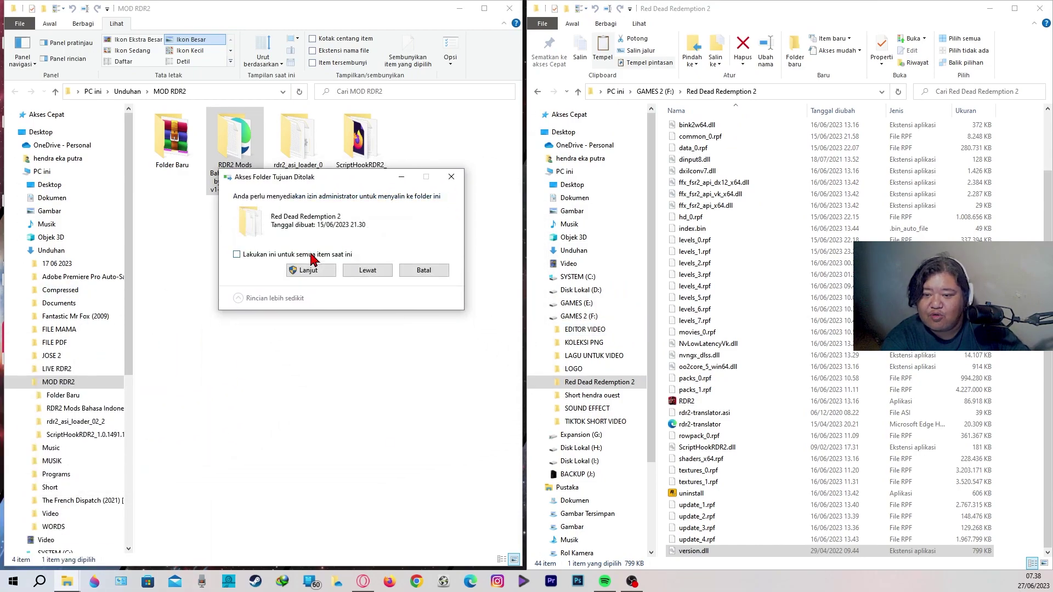
click(312, 272)
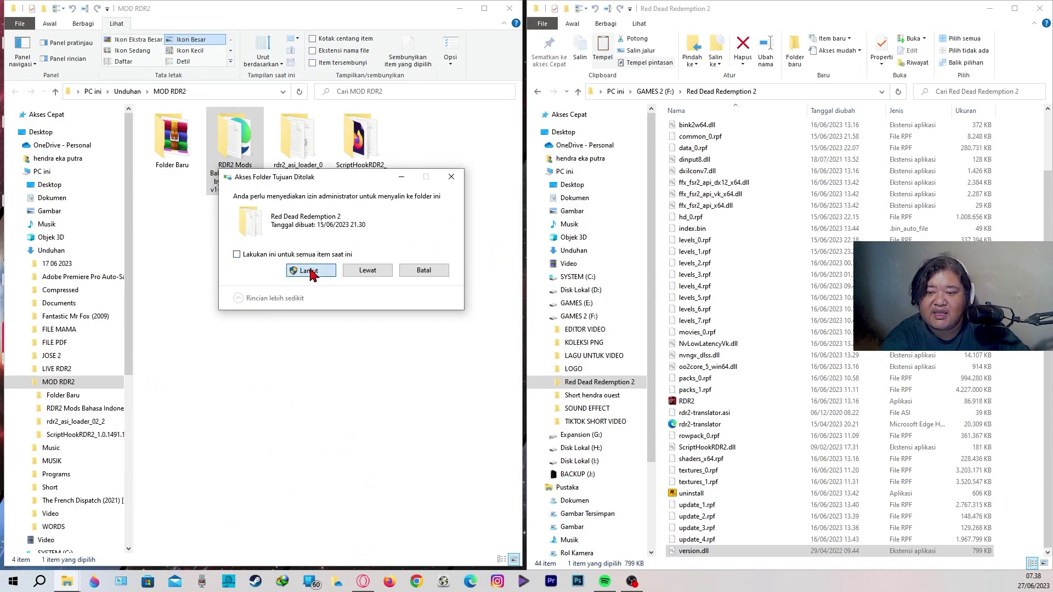
click(312, 272)
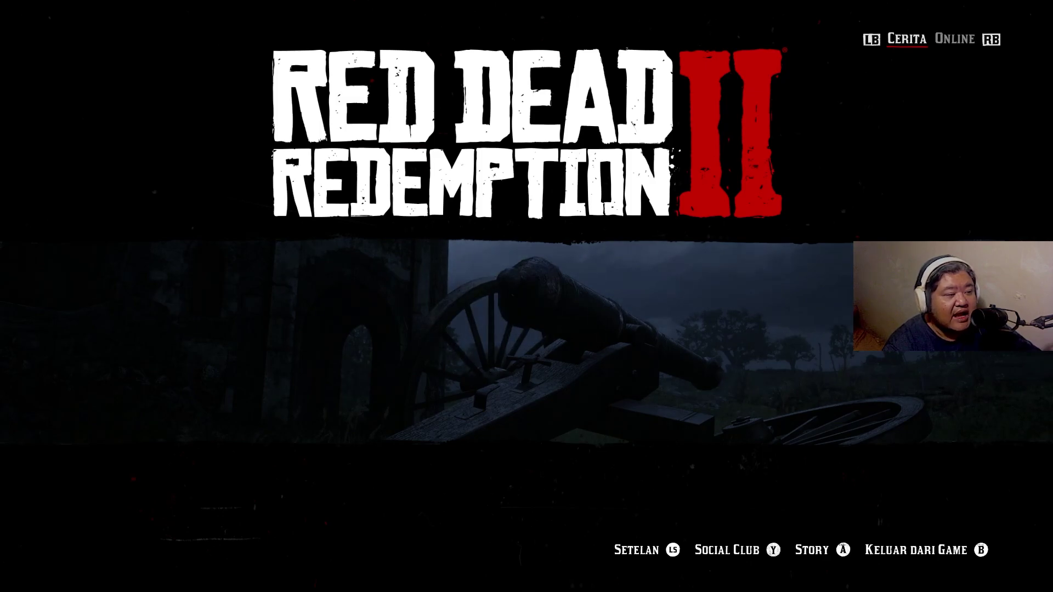
Step: Start Story mode from the main menu of the Red Dead Redemption 2 game
key(Return)
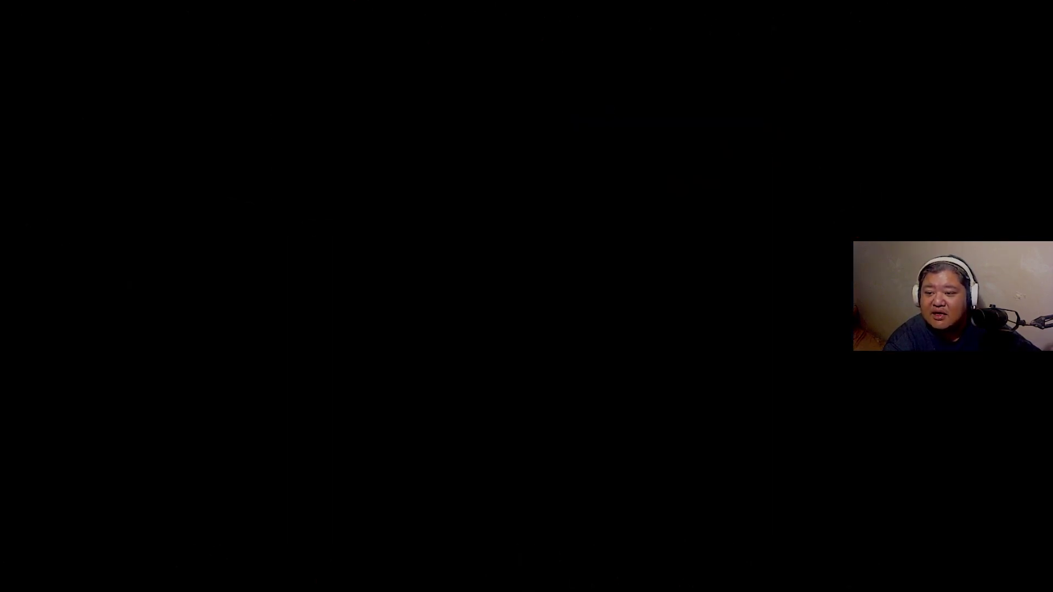